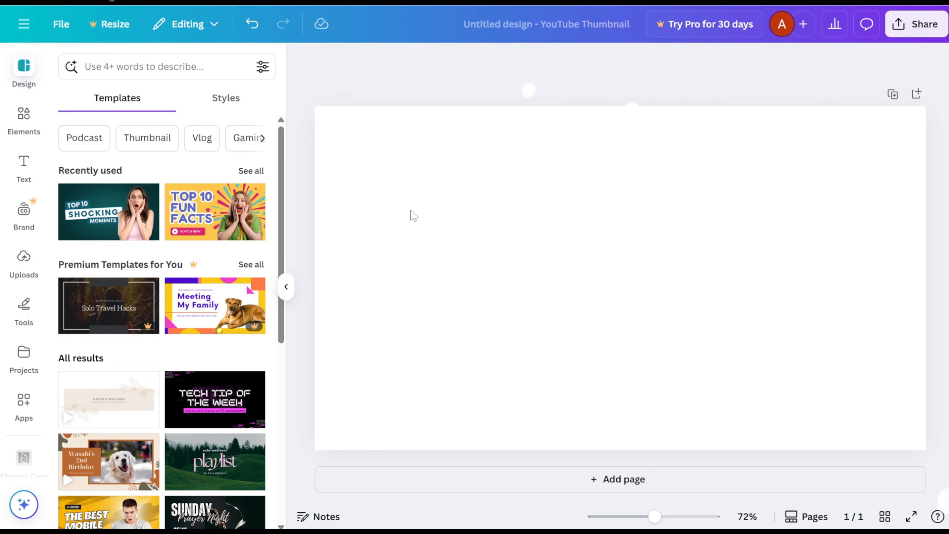
Step: Place the uploaded CapCut editor screenshot on the blank page and scale it to fill the whole page
left_click(23, 258)
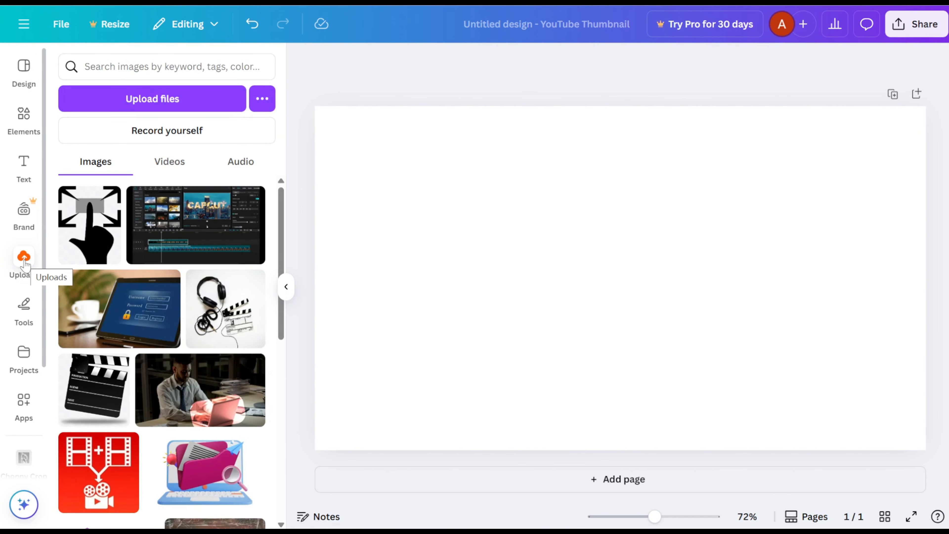
left_click(187, 231)
left_click_drag(494, 233, 416, 191)
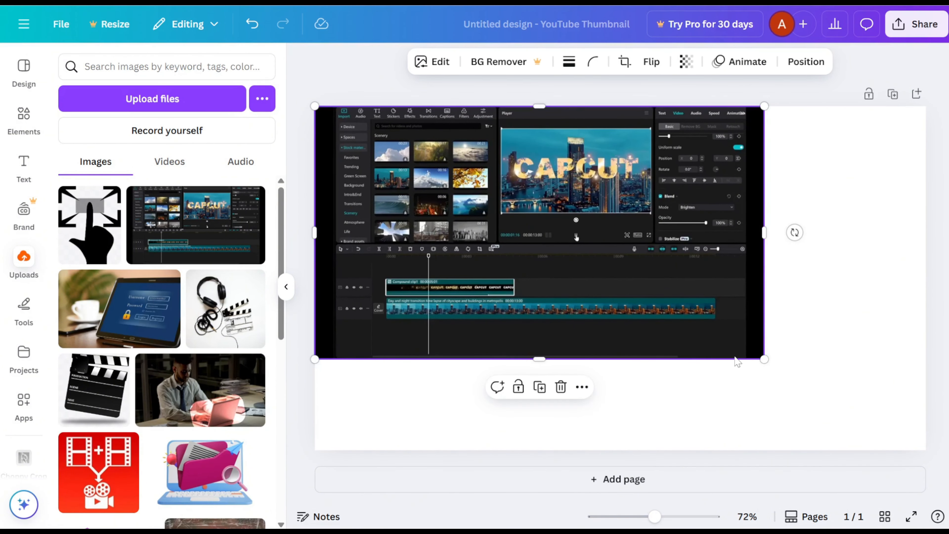
left_click_drag(763, 361, 926, 450)
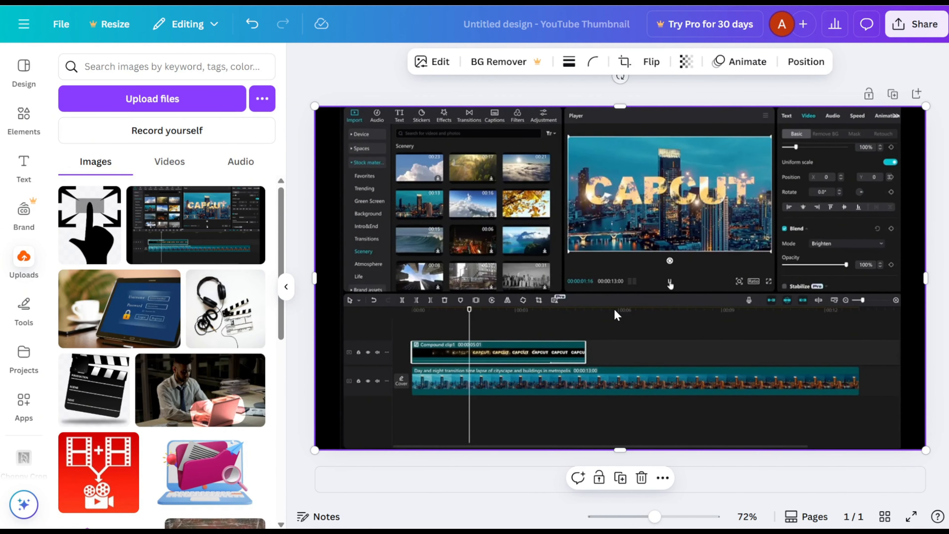
Step: Show the page thumbnails and duplicate the page with the full CapCut screenshot
left_click(792, 522)
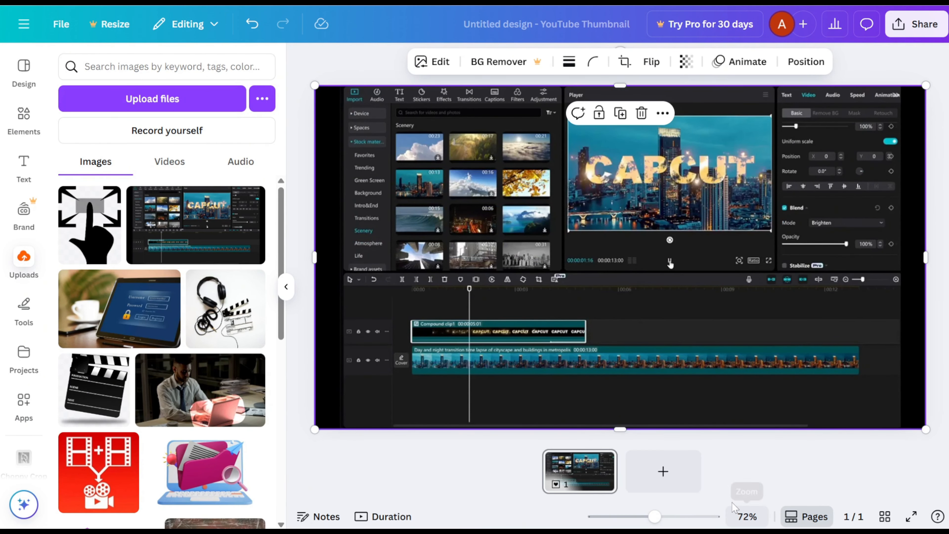
left_click(606, 463)
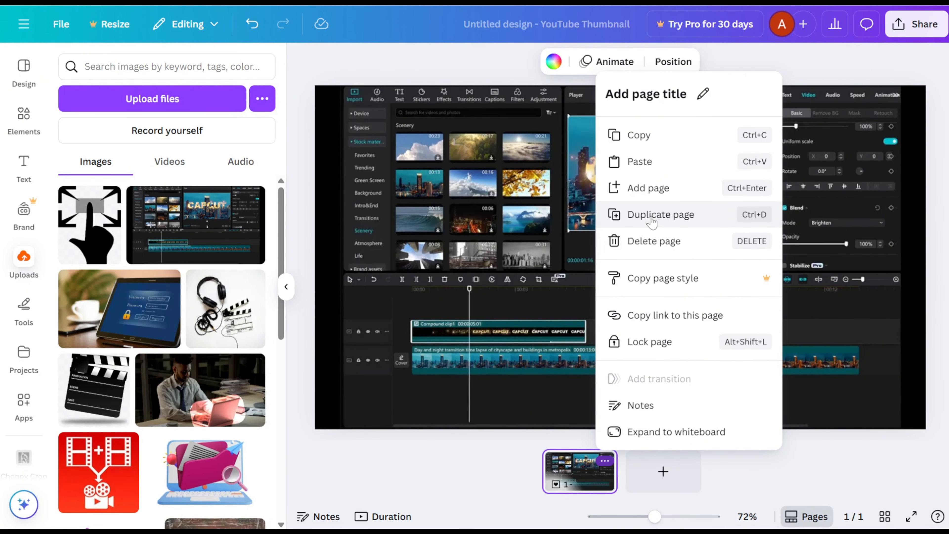
left_click(653, 219)
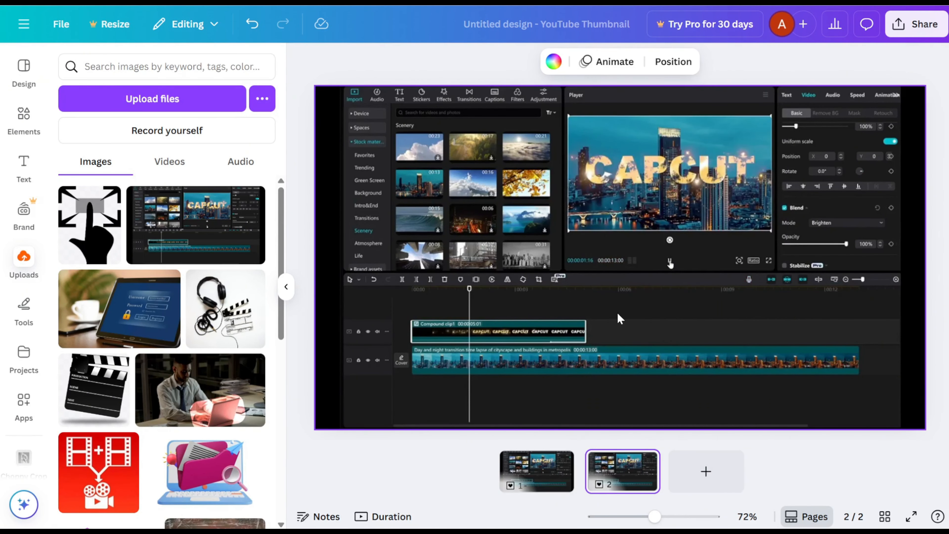
Step: Enlarge and reposition the screenshot on page 2 so the CapCut preview player fills most of the frame
left_click(618, 469)
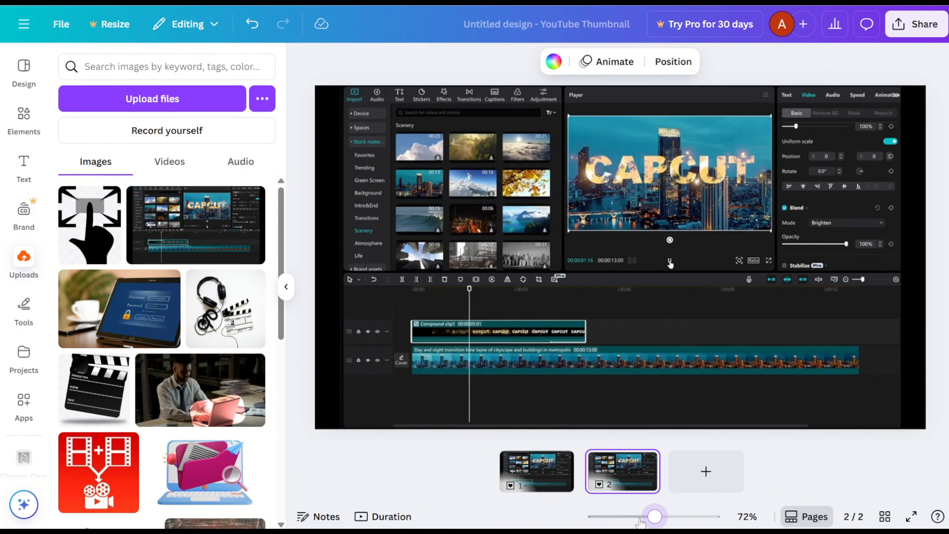
left_click_drag(640, 521, 631, 517)
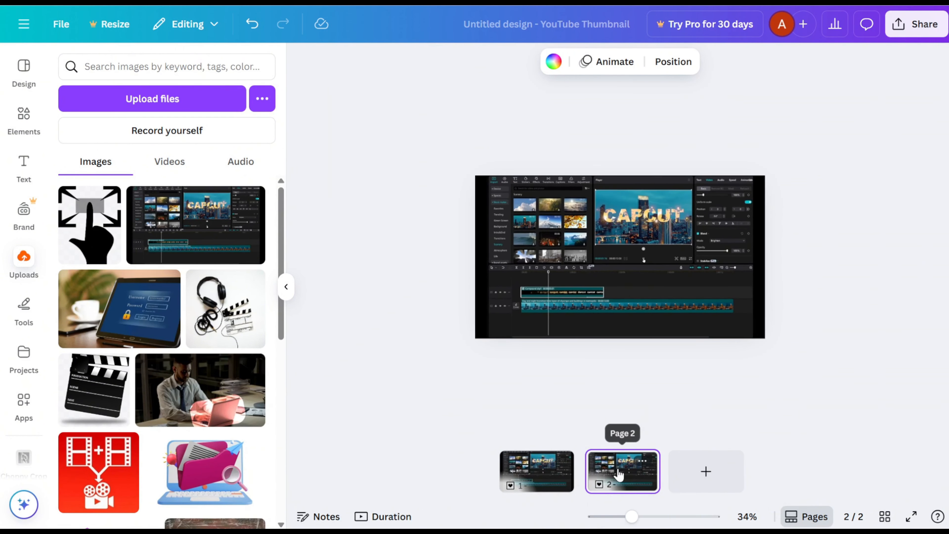
left_click(531, 301)
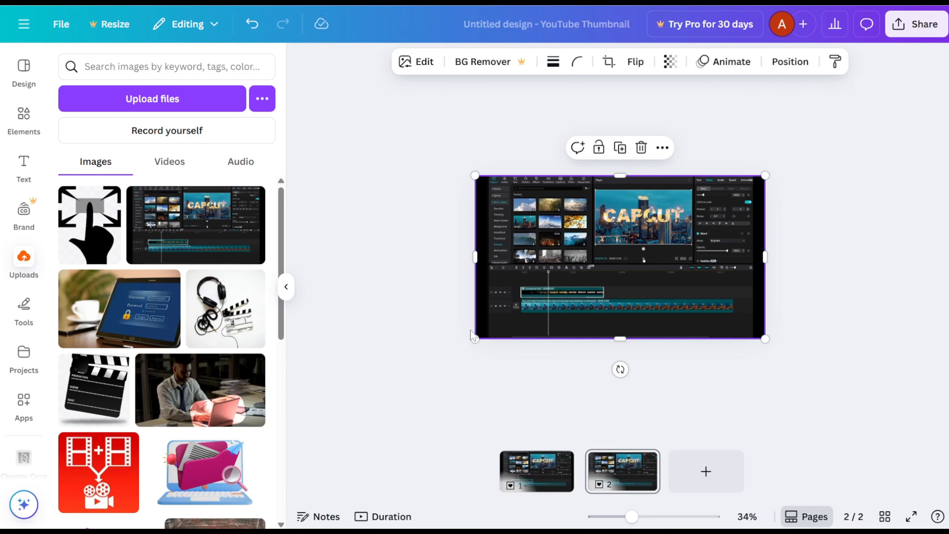
left_click_drag(473, 340, 287, 451)
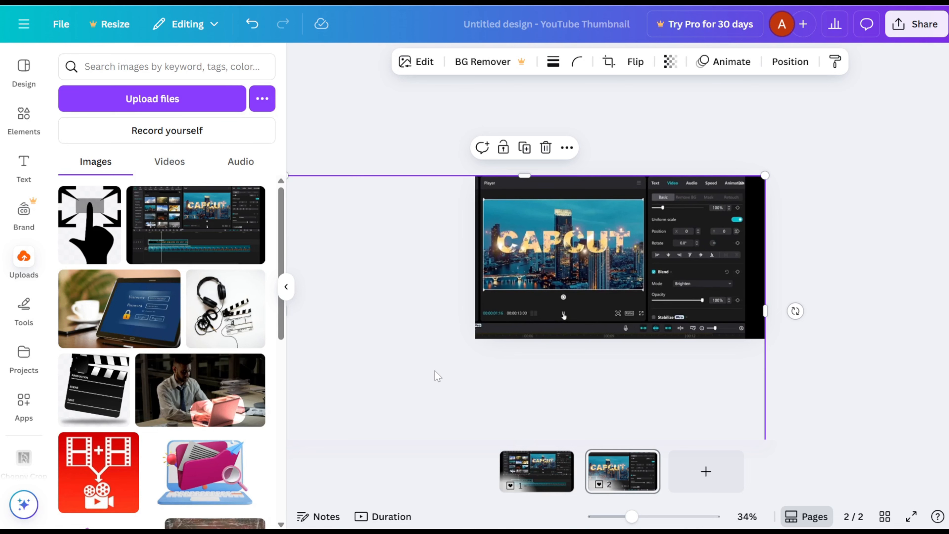
left_click_drag(434, 371, 486, 362)
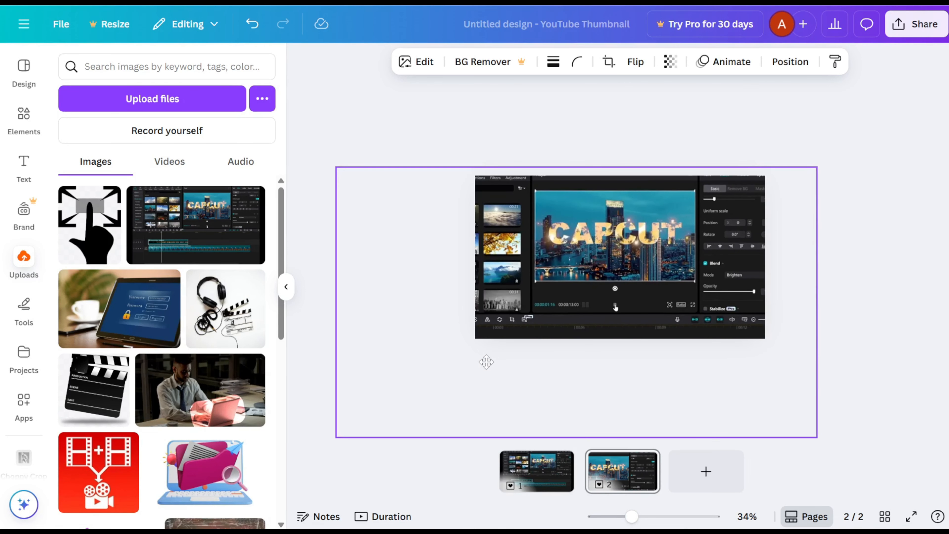
left_click_drag(818, 167, 946, 106)
left_click_drag(836, 205, 795, 268)
left_click_drag(904, 161, 947, 124)
left_click_drag(784, 215, 738, 246)
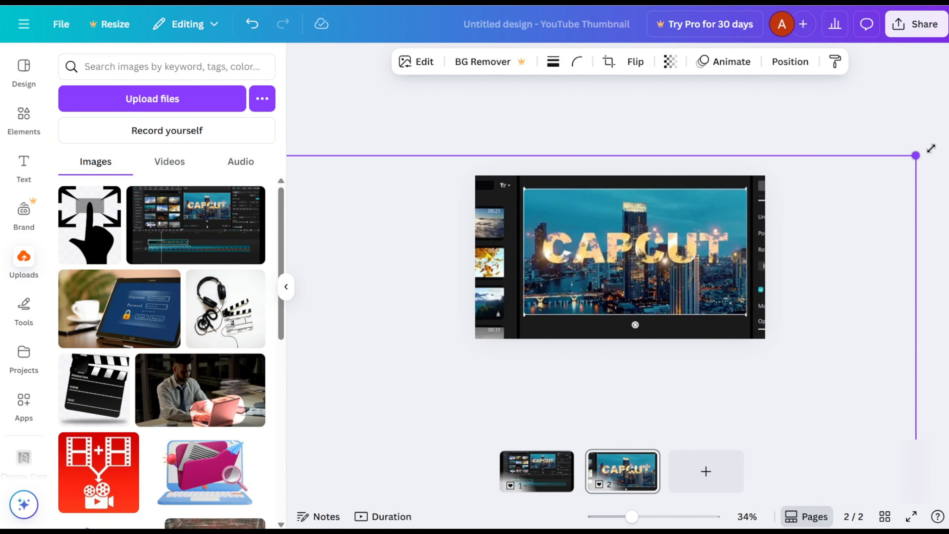
left_click_drag(931, 149, 939, 142)
left_click_drag(855, 203, 823, 221)
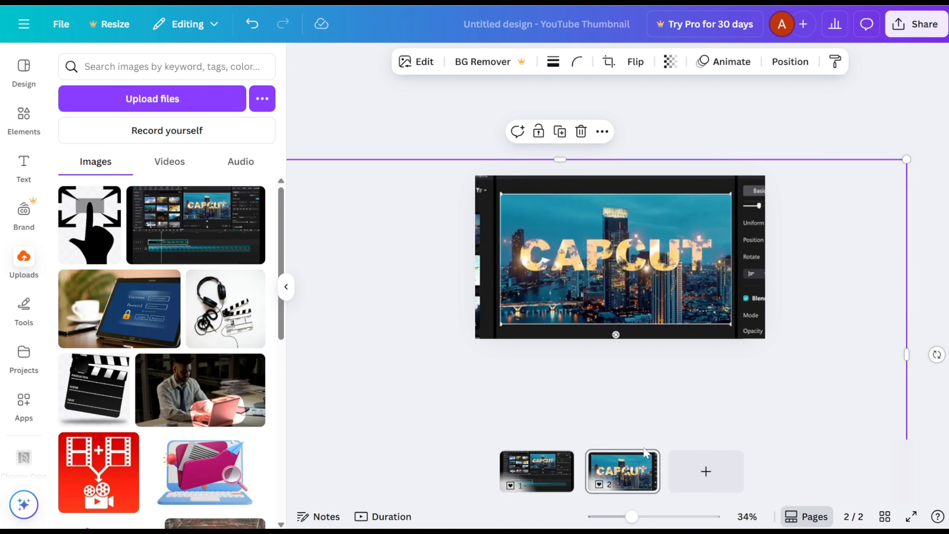
Step: Duplicate page 2 and shift the screenshot on the copy so the timeline clips are in the frame
left_click(644, 462)
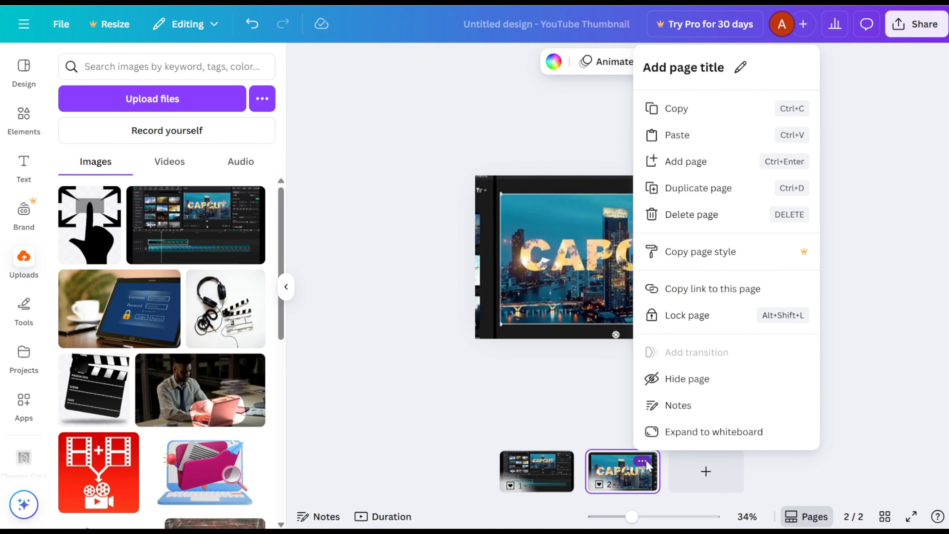
left_click(694, 194)
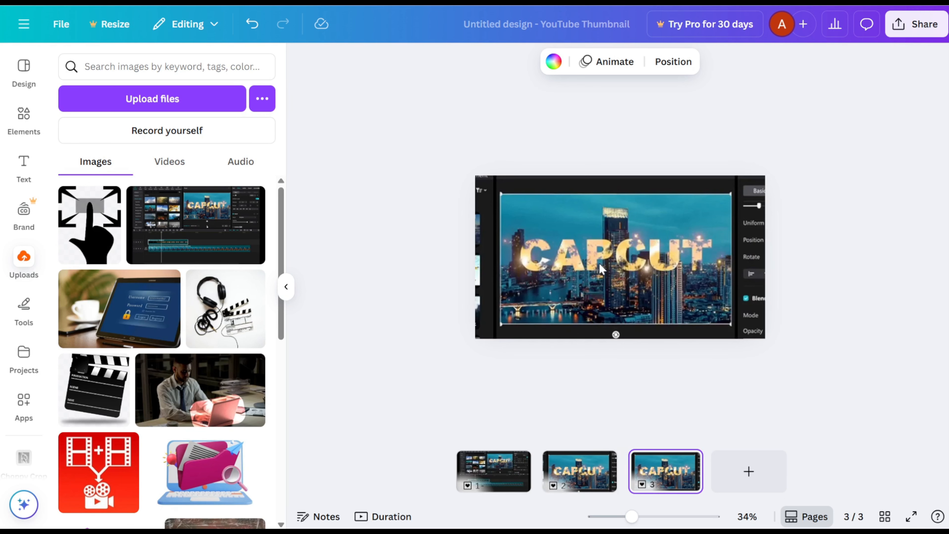
left_click_drag(559, 299, 610, 266)
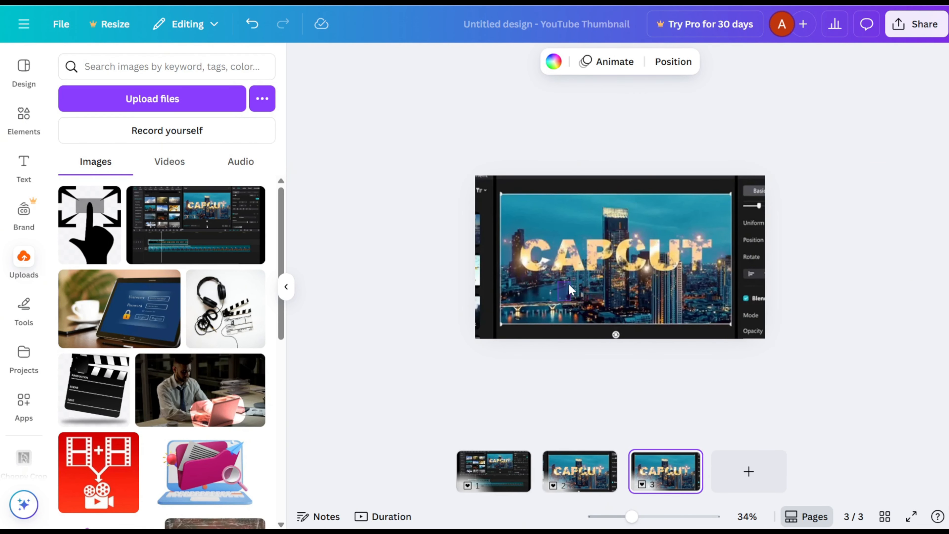
left_click(560, 297)
left_click_drag(558, 297, 740, 141)
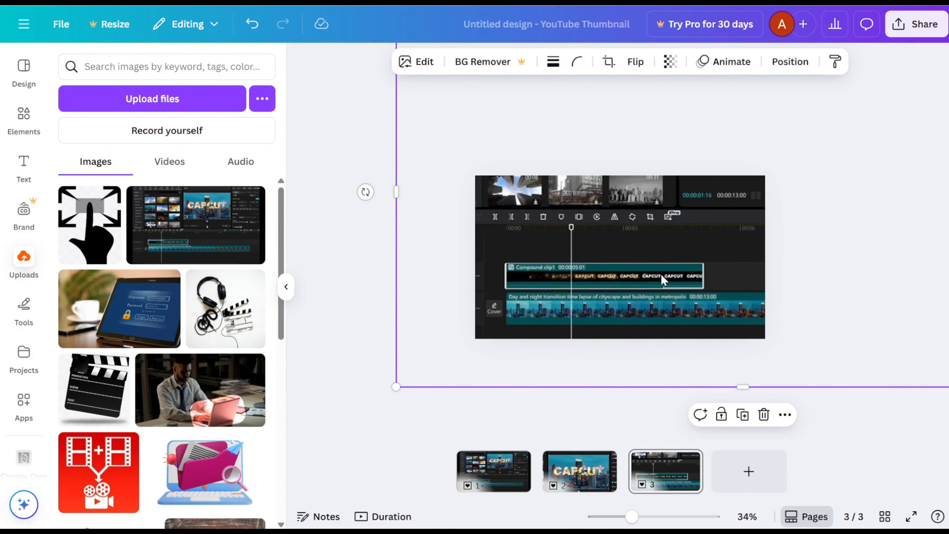
Step: Duplicate page 3, then shrink and reposition the screenshot on the copy to frame the stock media library
mouse_move(686, 465)
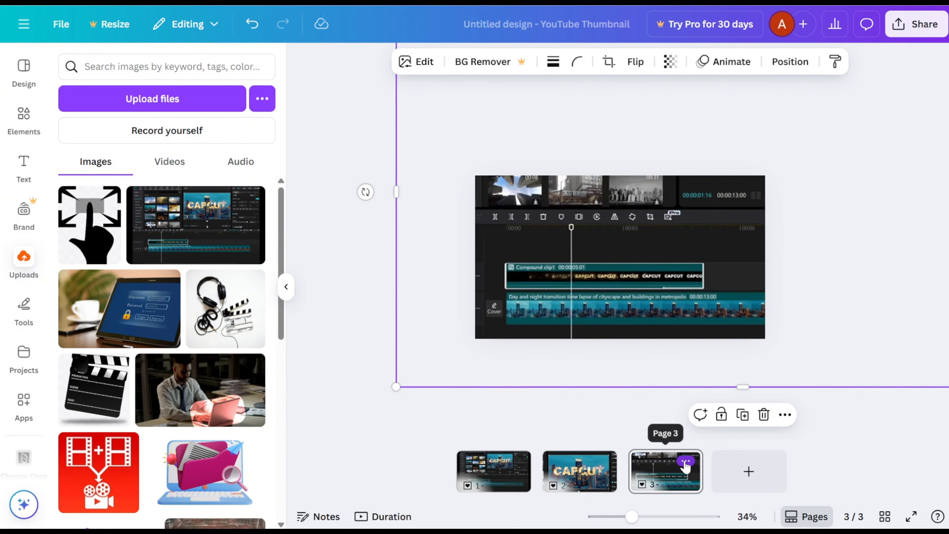
left_click(687, 462)
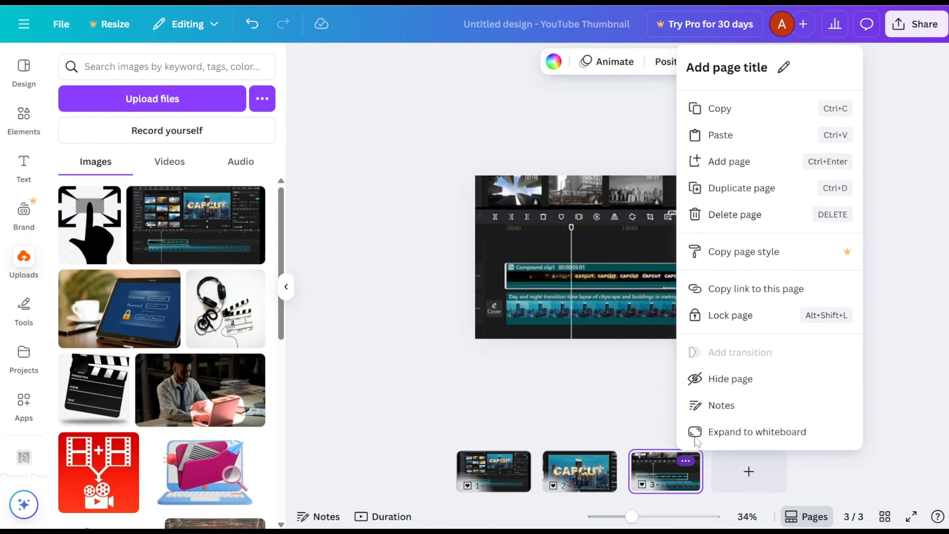
left_click(733, 189)
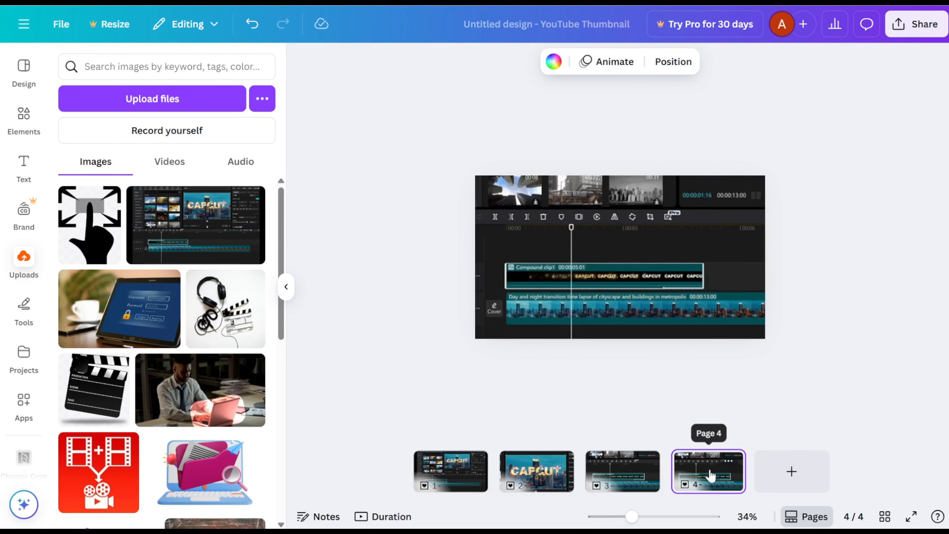
left_click(577, 311)
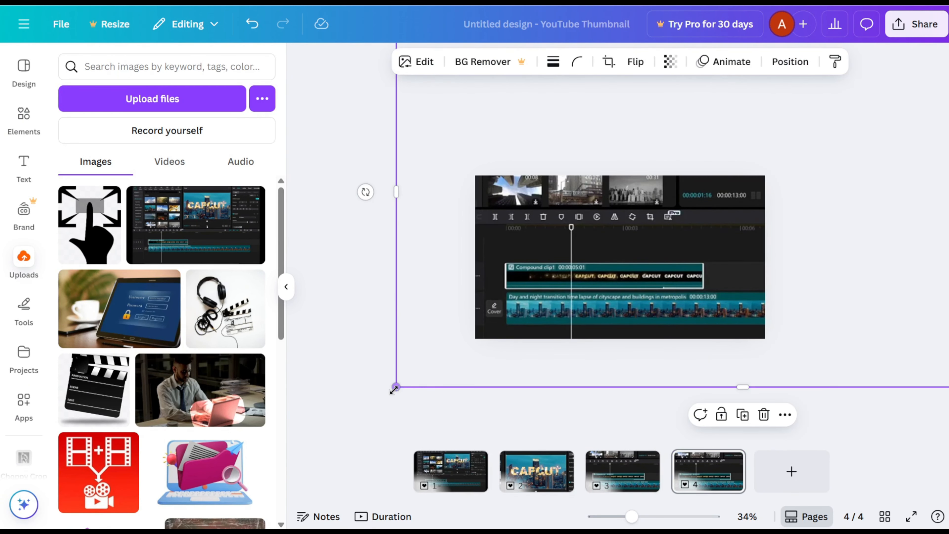
left_click_drag(397, 385, 467, 362)
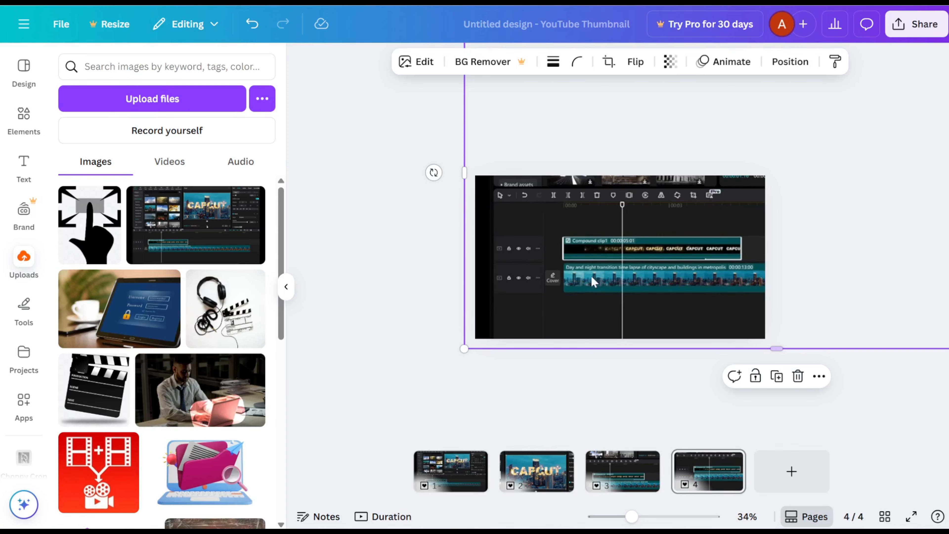
left_click_drag(593, 280, 505, 347)
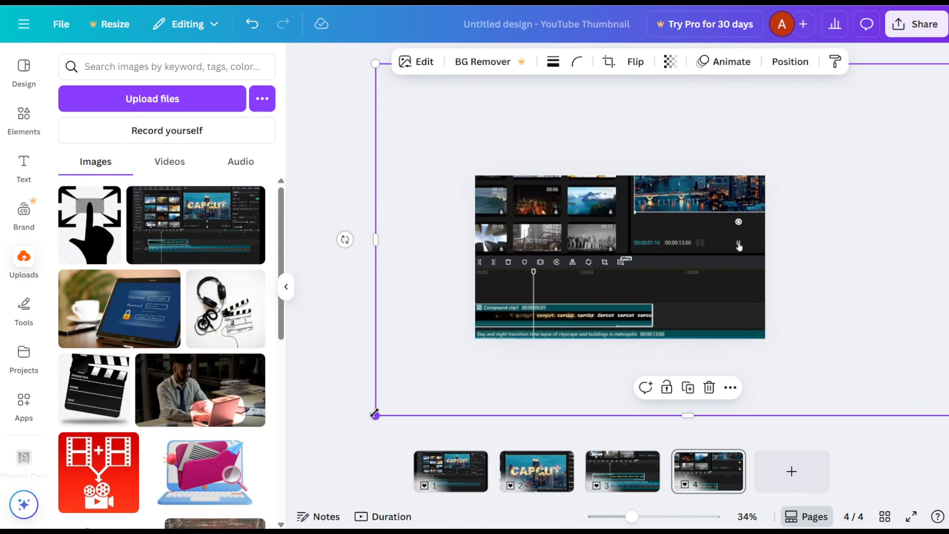
left_click_drag(415, 402, 499, 376)
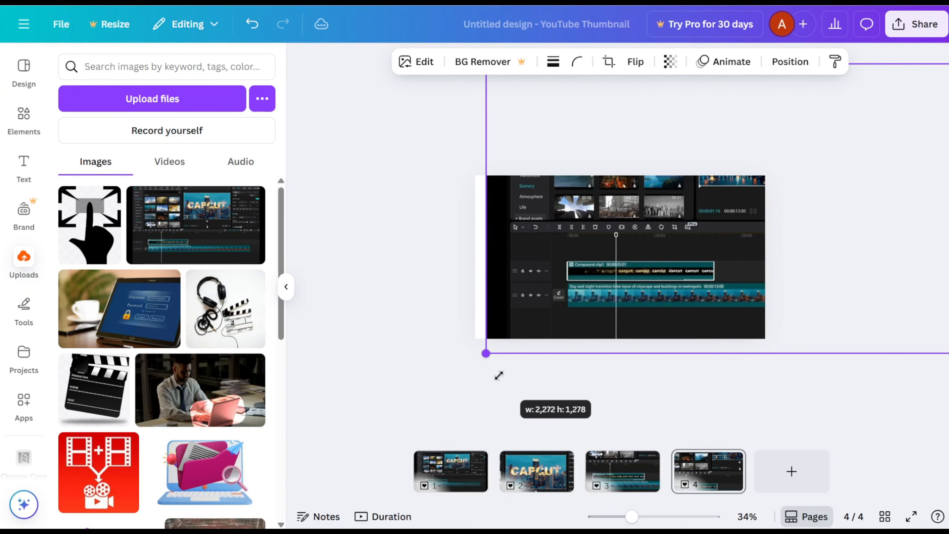
left_click_drag(645, 278, 591, 363)
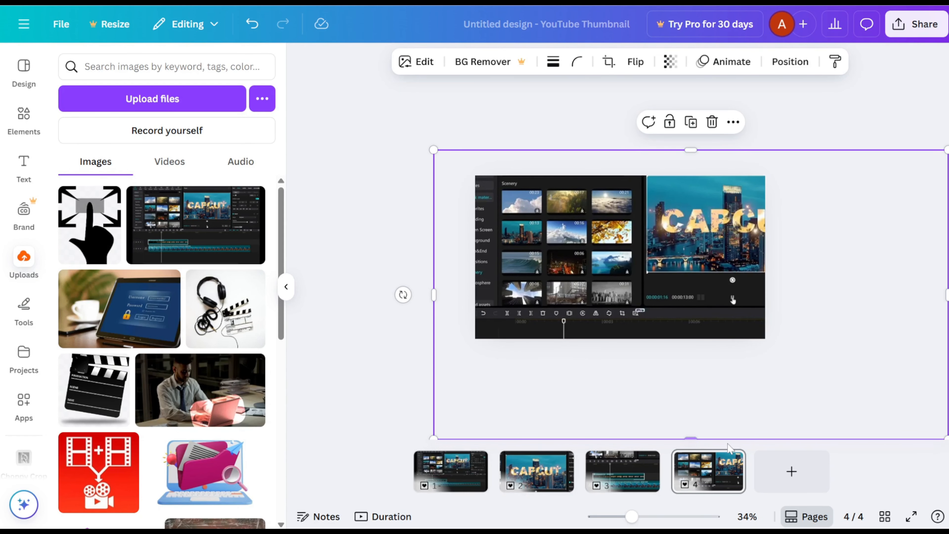
Step: Duplicate page 4 and move the screenshot on the copy to frame the preview player and the video settings beside it
left_click(729, 462)
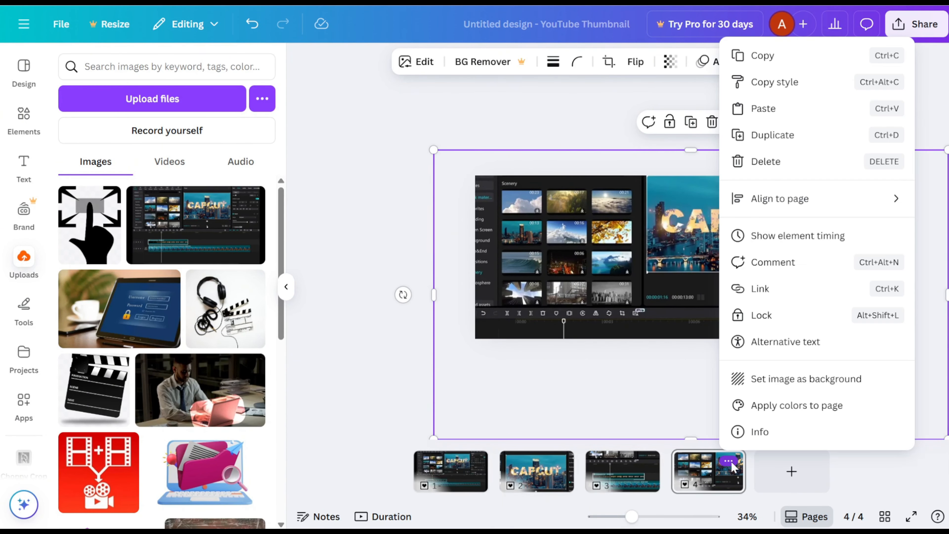
left_click(780, 188)
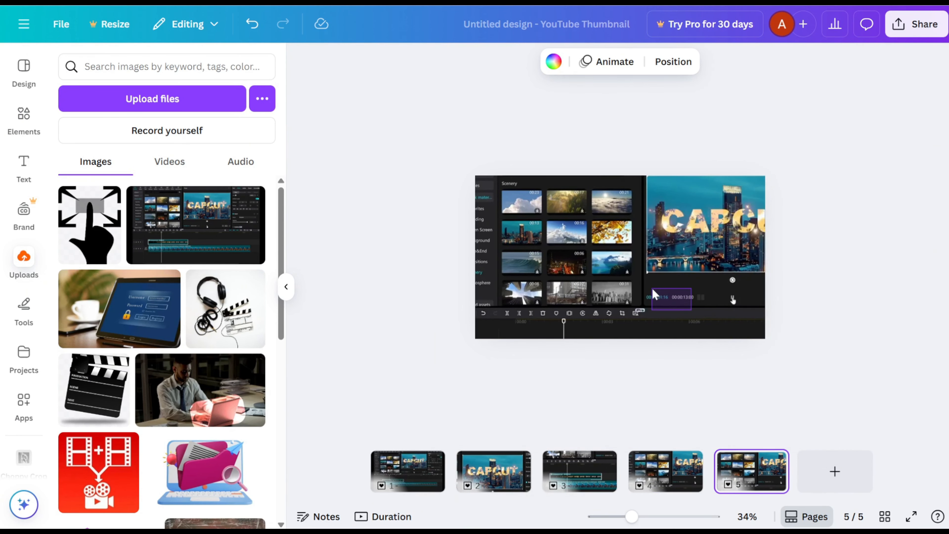
left_click(693, 311)
left_click_drag(693, 311, 535, 324)
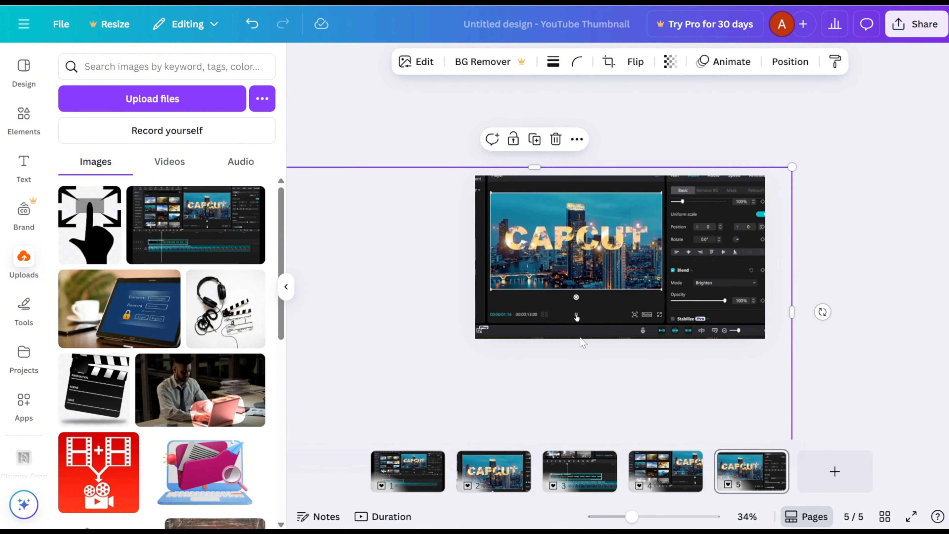
Step: Duplicate page 1 with the full screenshot and move the copy to the end as page 6
left_click(417, 470)
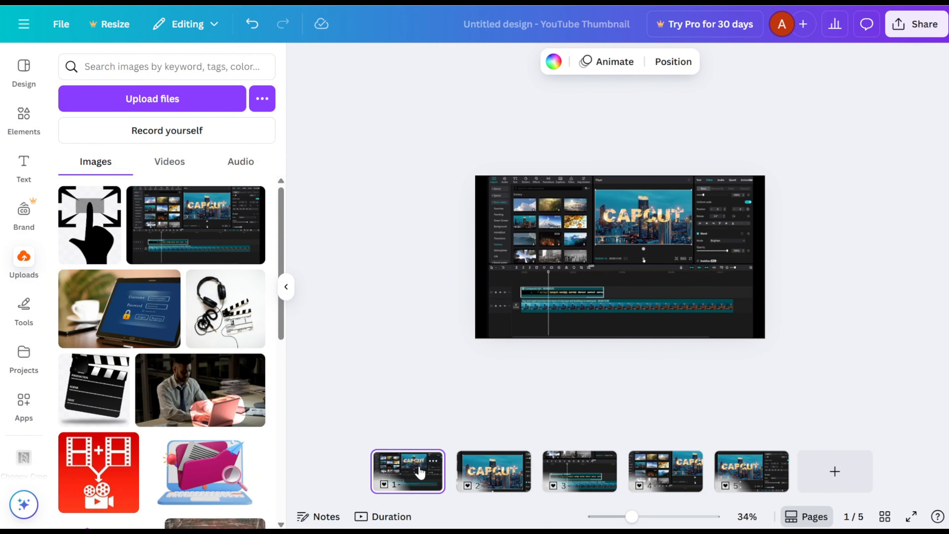
left_click(433, 463)
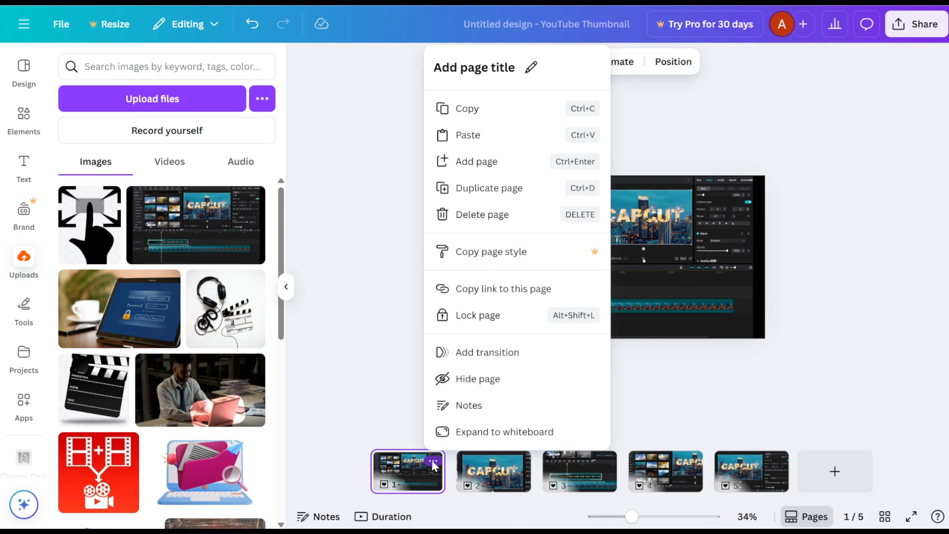
left_click(490, 188)
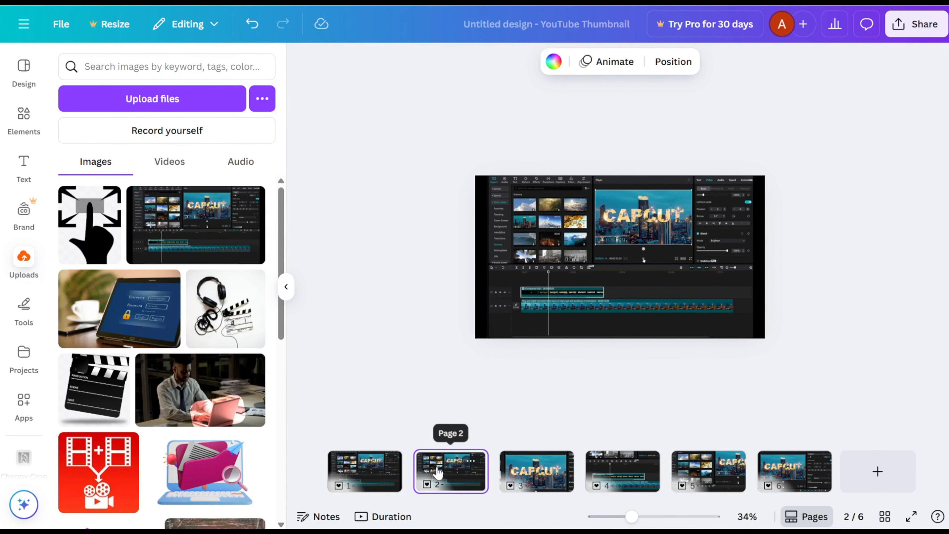
left_click_drag(439, 472, 834, 465)
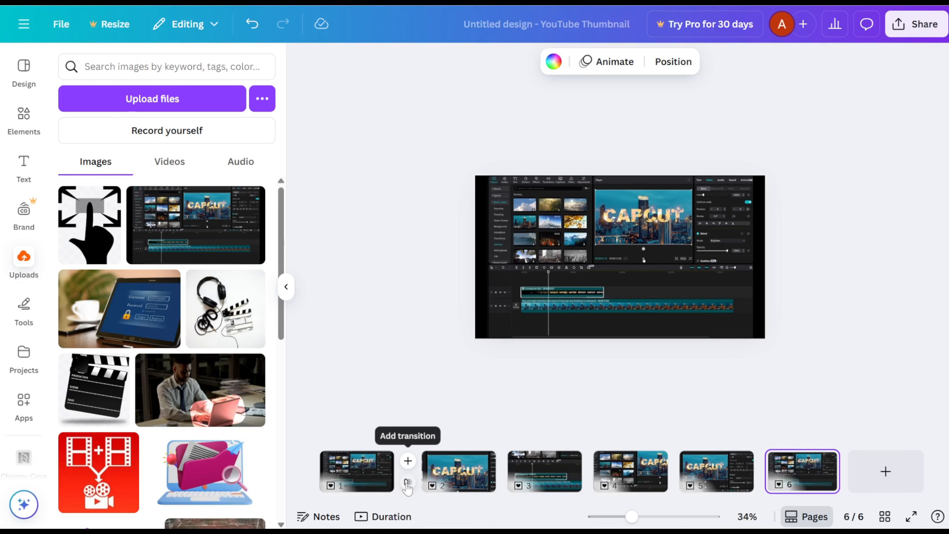
Step: Add a Match & Move transition between pages 1 and 2 with a duration of 2.5 seconds
left_click(408, 484)
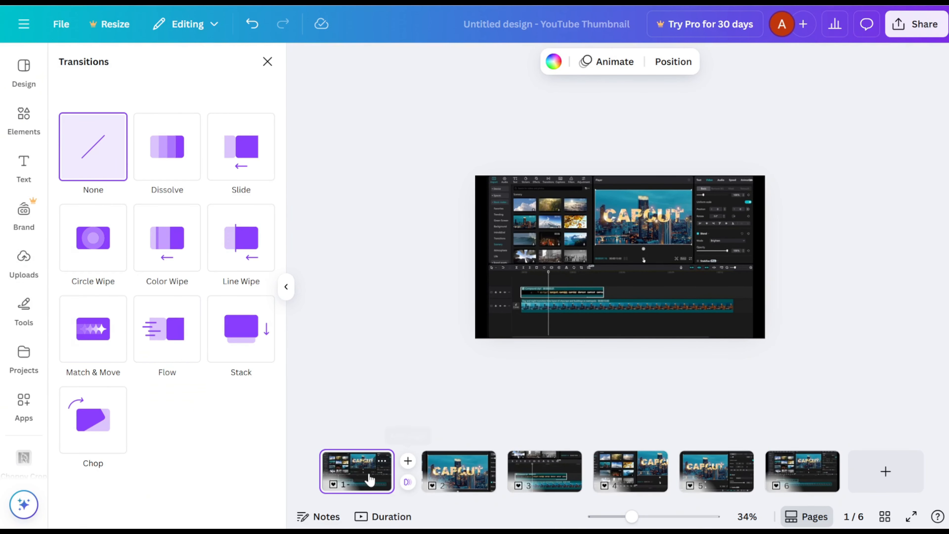
left_click(90, 348)
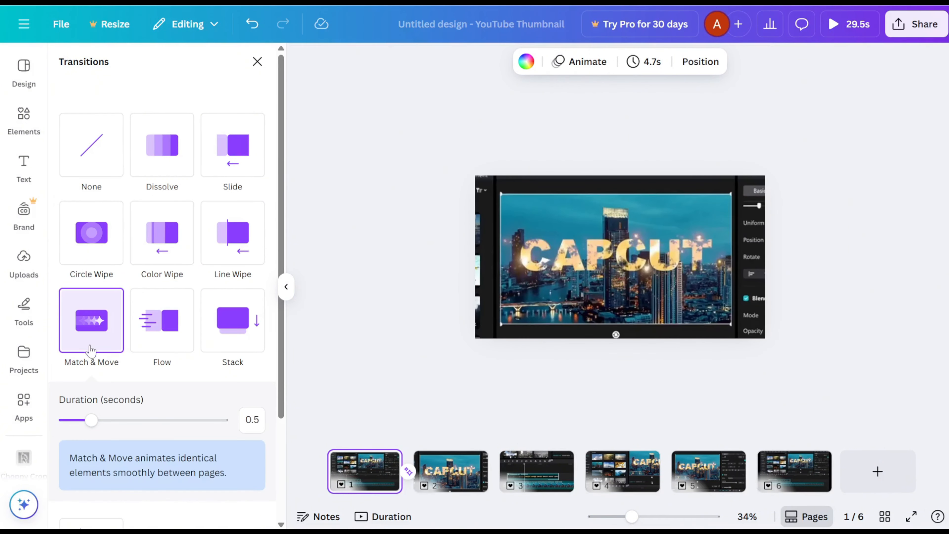
left_click_drag(91, 420, 235, 434)
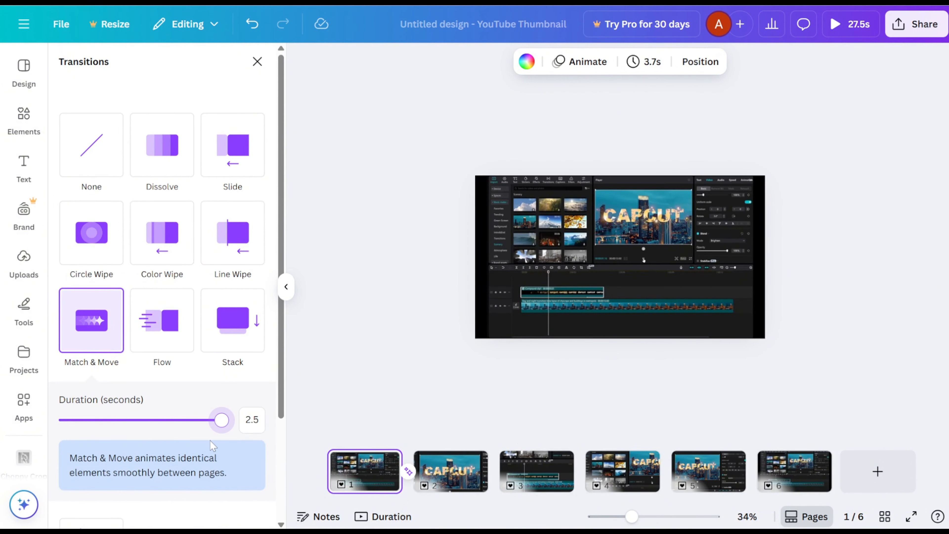
Step: Apply the 2.5-second Match & Move transition between all pages of the design
scroll(210, 440, "down", 3)
scroll(210, 440, "down", 1)
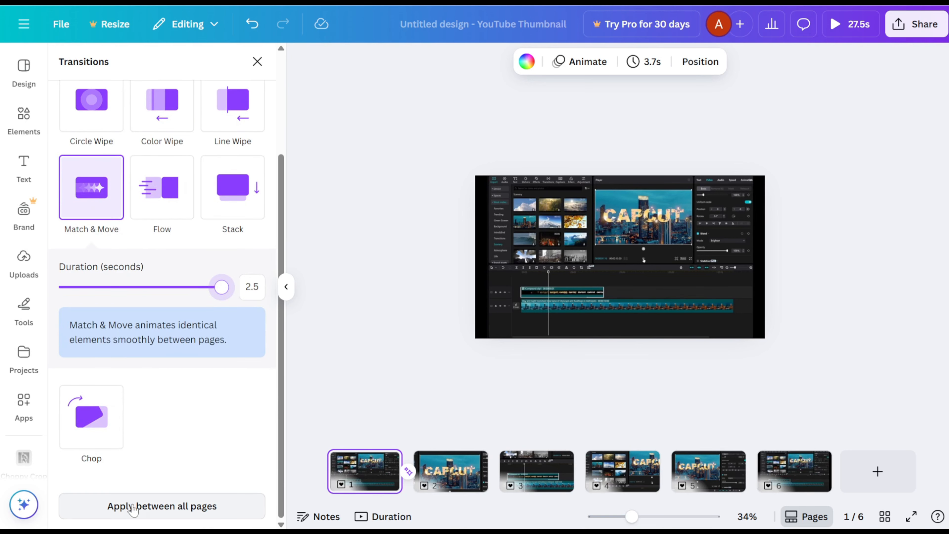
left_click(162, 510)
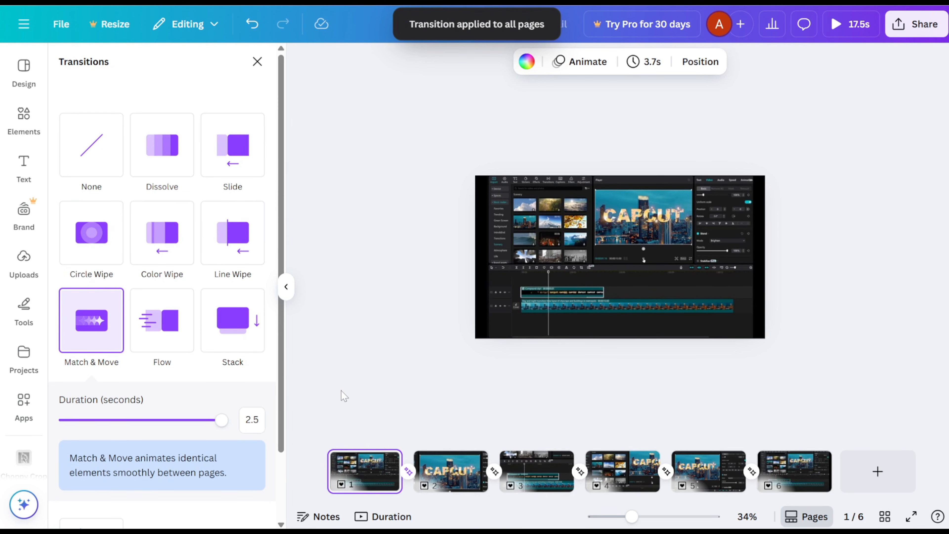
Step: Set the page timing to 3.0 seconds and apply it to all six pages
left_click(646, 67)
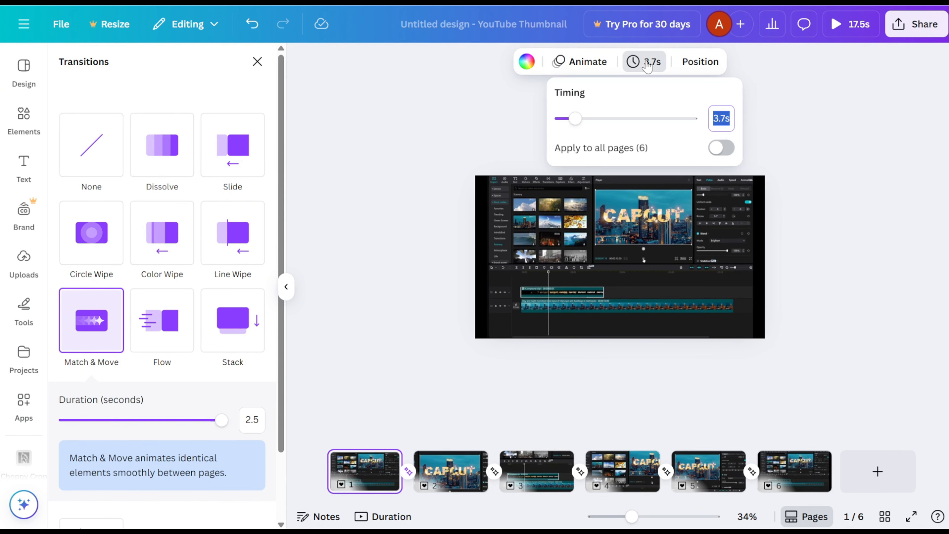
left_click(714, 118)
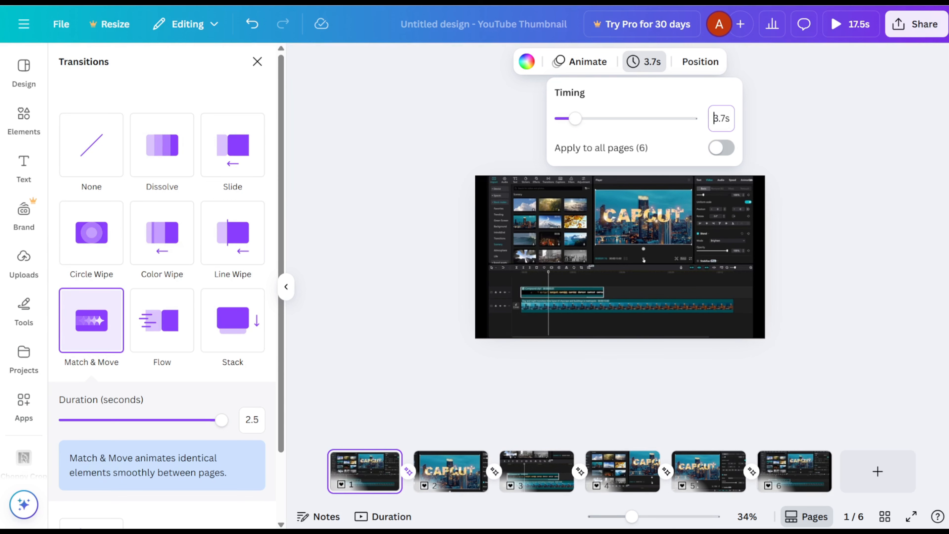
double_click(726, 119)
type("3")
left_click(720, 153)
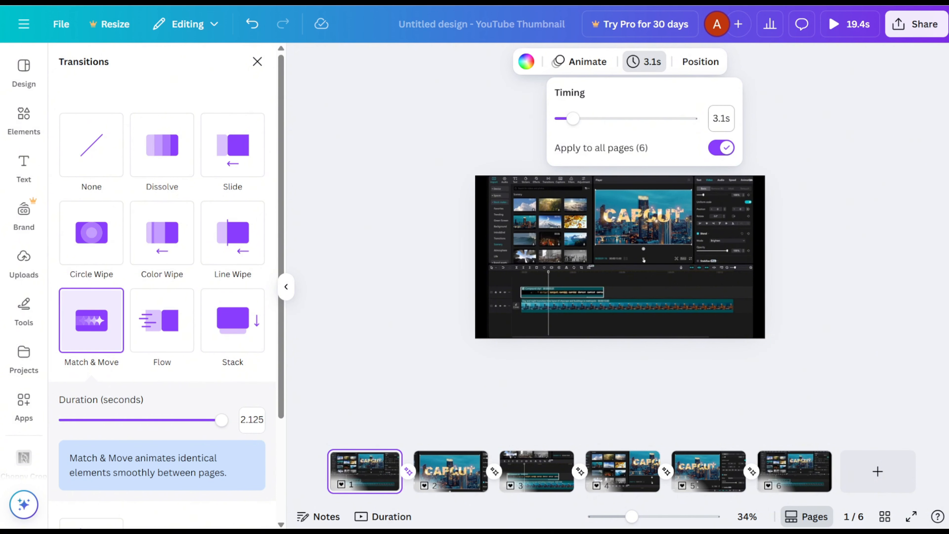
left_click(726, 118)
left_click(725, 118)
key("Return")
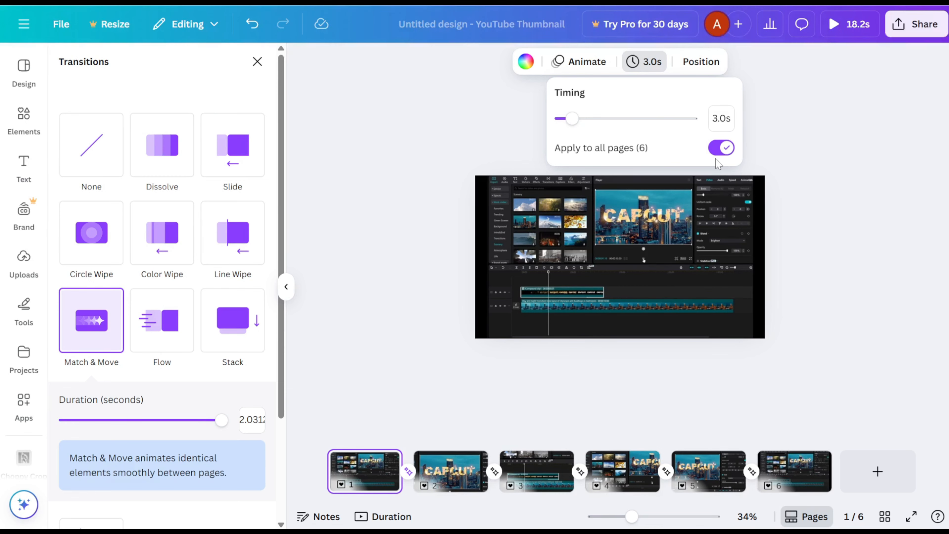
left_click(430, 372)
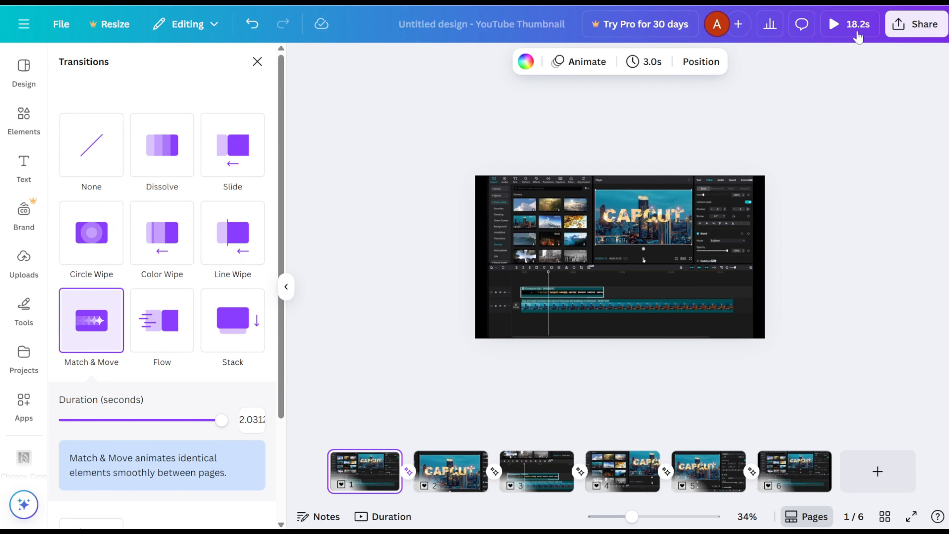
Step: Play the full animation preview to check the zooms and pans, and close the preview
left_click(835, 27)
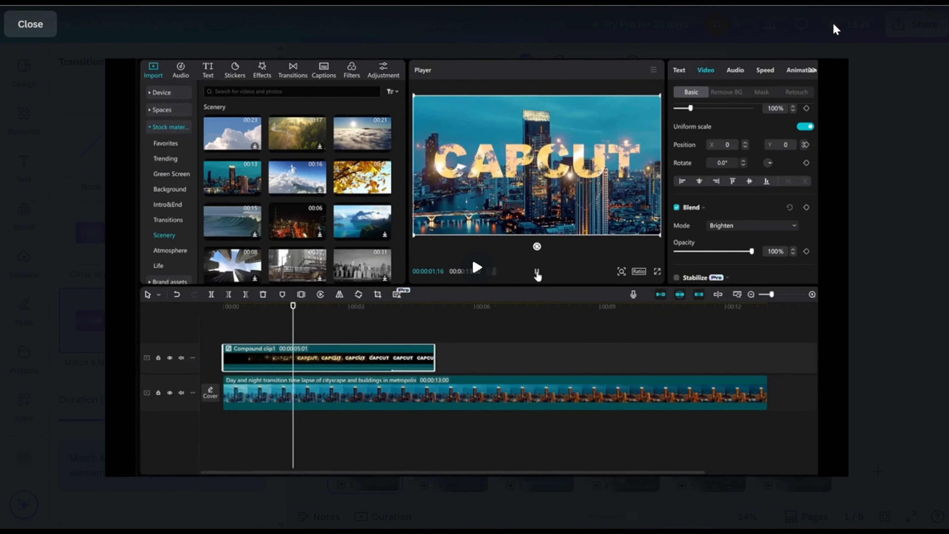
left_click(19, 24)
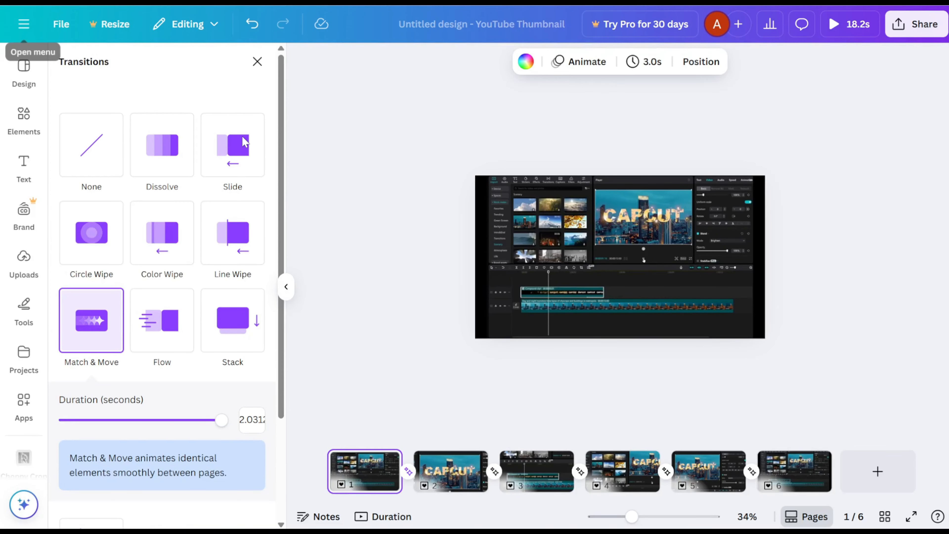
Step: Open the design's download settings for exporting pages 1–6 as an MP4 video
left_click(918, 24)
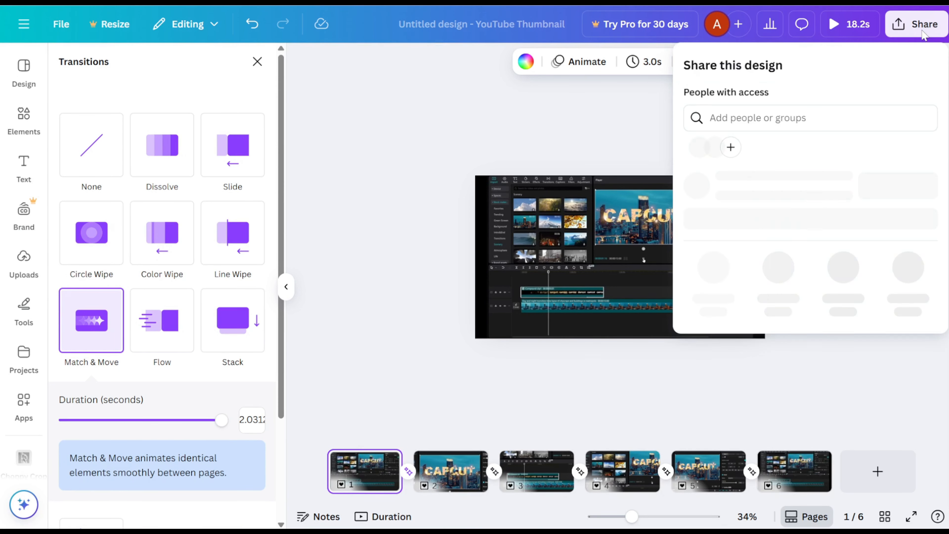
left_click(712, 299)
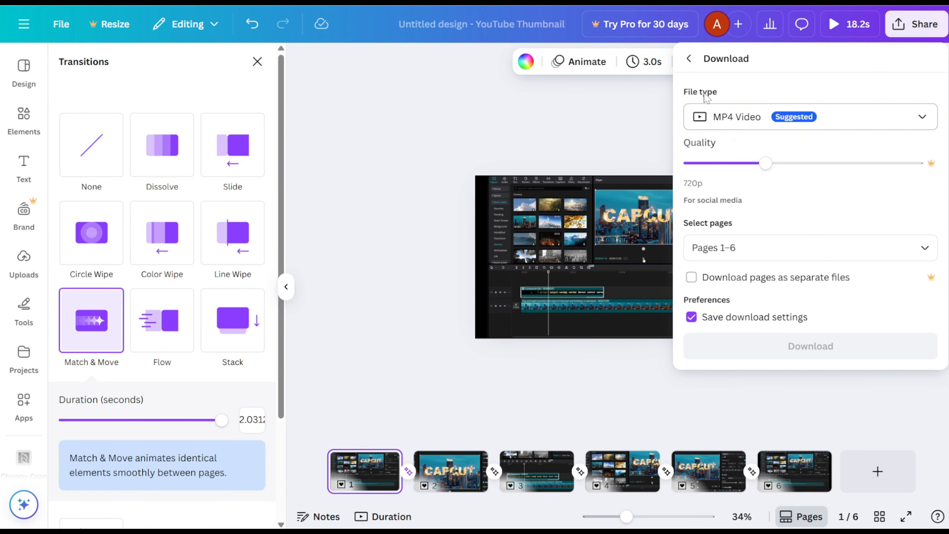